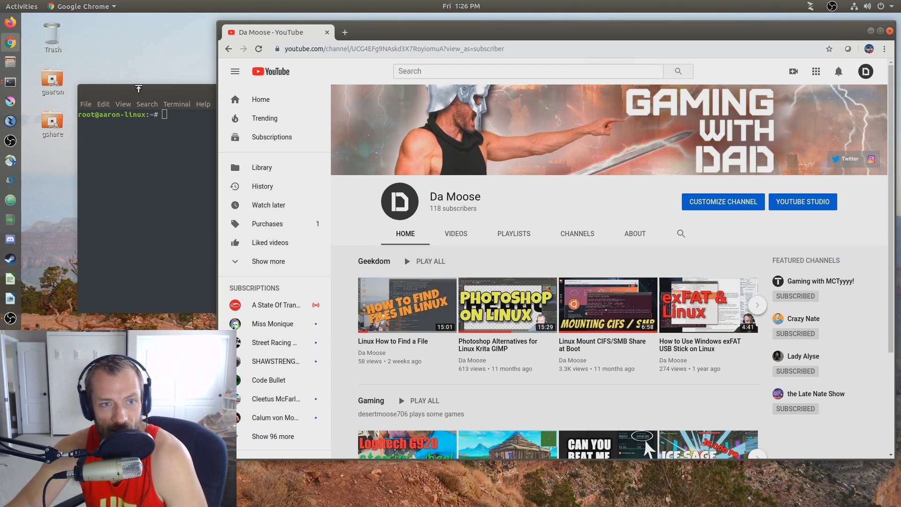
# Step: Launch Remmina, centre its window, and start then cancel a new connection profile
pyautogui.click(10, 121)
pyautogui.moveTo(379, 21); pyautogui.dragTo(518, 70)
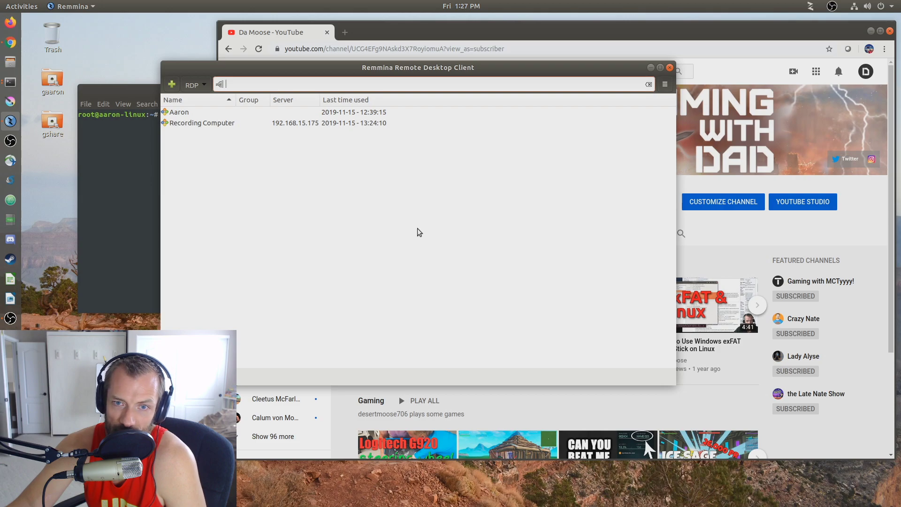
pyautogui.click(172, 84)
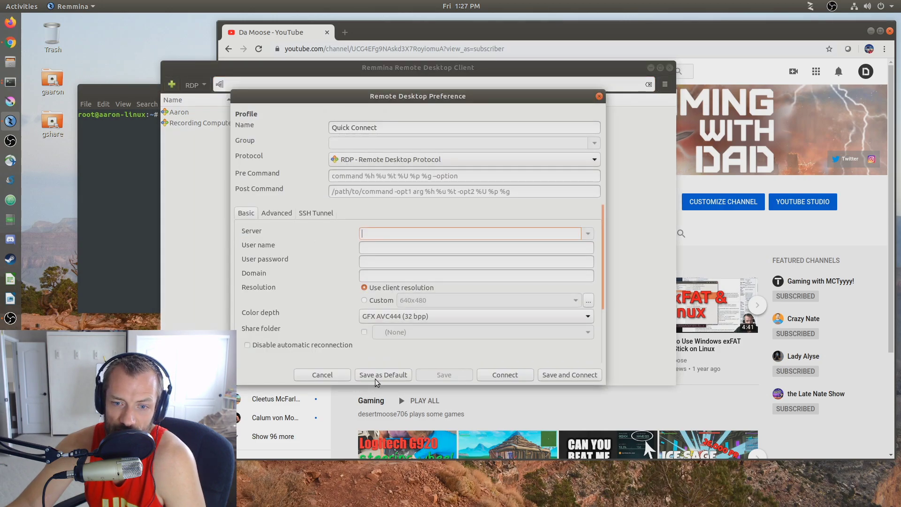
pyautogui.click(322, 375)
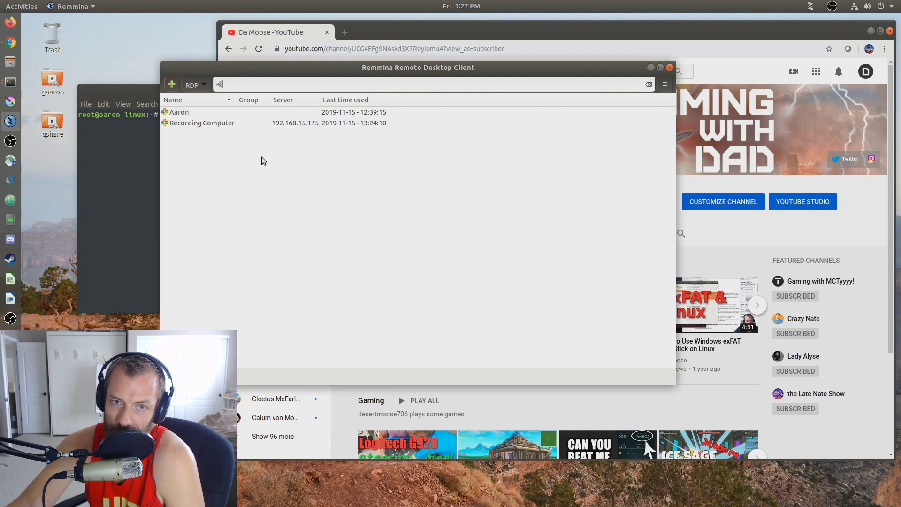
# Step: Open the Recording Computer profile for editing and review its basic fields
pyautogui.rightClick(184, 124)
pyautogui.click(207, 157)
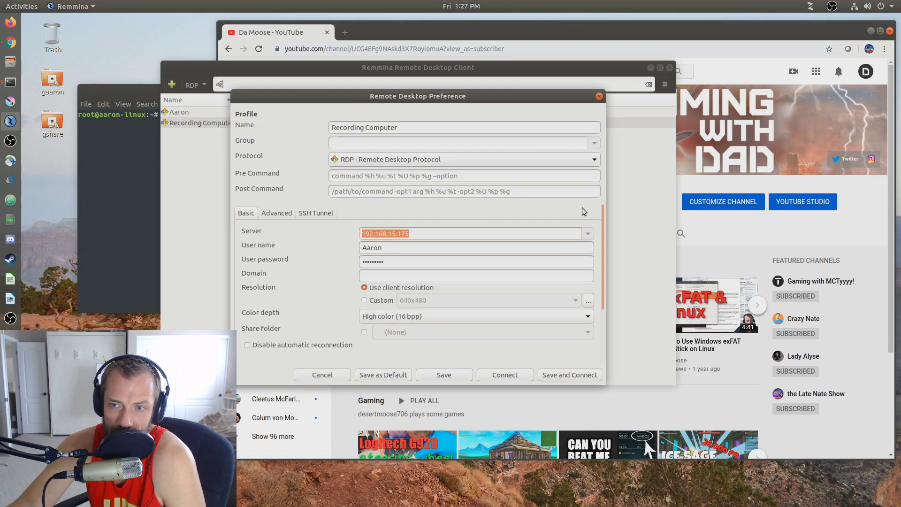
pyautogui.scroll(-1, 603, 219)
pyautogui.scroll(1, 604, 218)
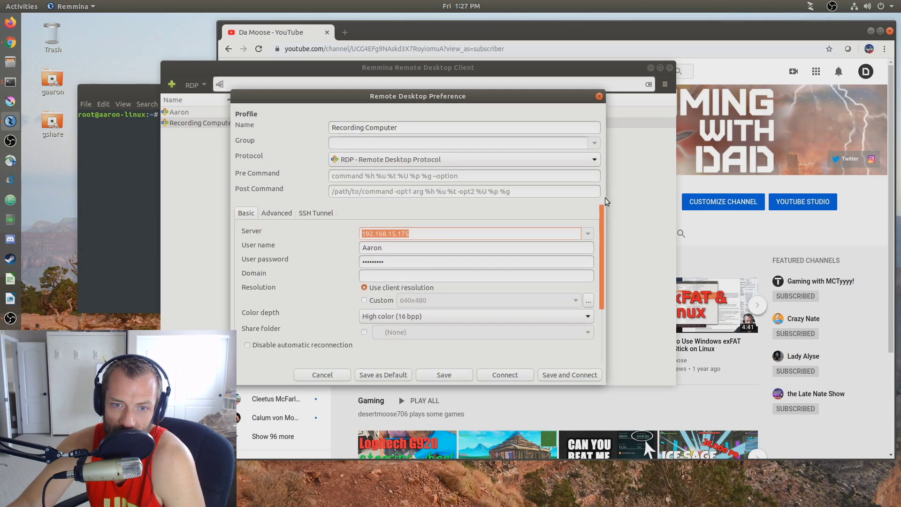
pyautogui.click(402, 276)
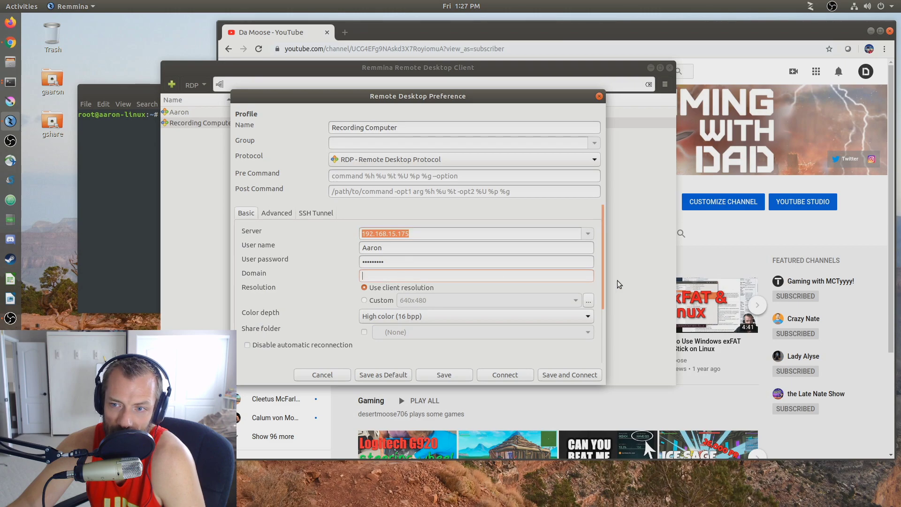
pyautogui.scroll(-4, 603, 268)
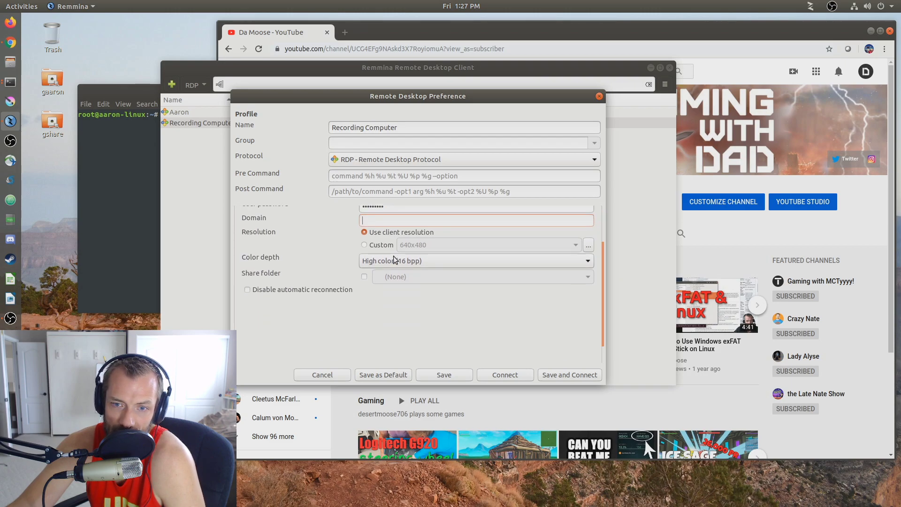
# Step: Keep colour depth at High color (16 bpp) and bring up the Advanced settings
pyautogui.click(394, 258)
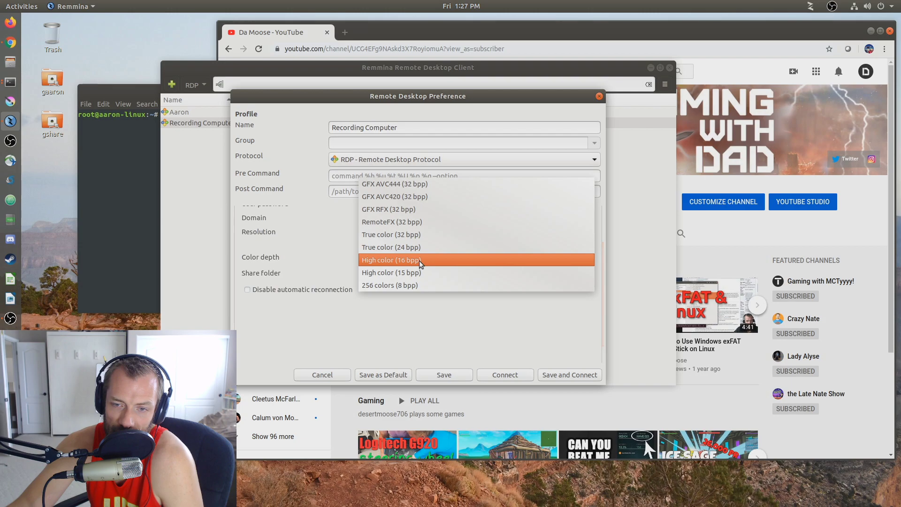
pyautogui.click(419, 261)
pyautogui.click(418, 262)
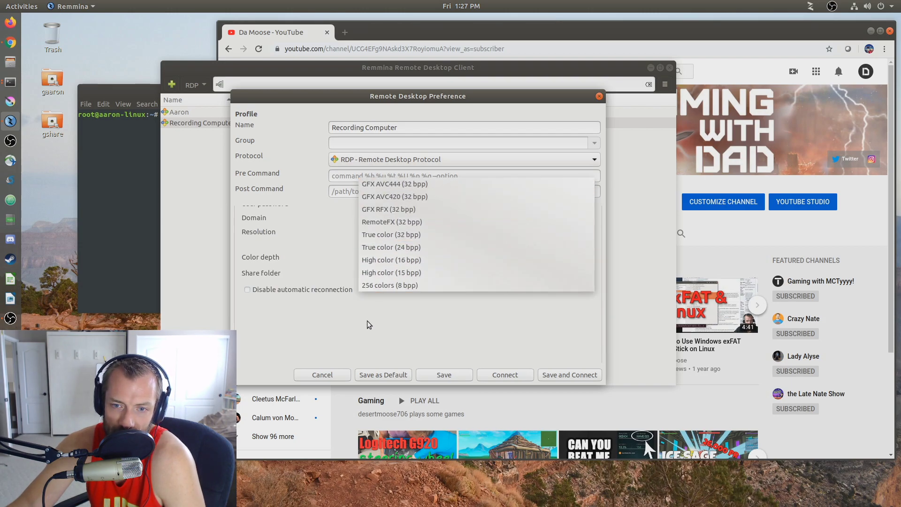
pyautogui.click(375, 300)
pyautogui.scroll(2, 349, 295)
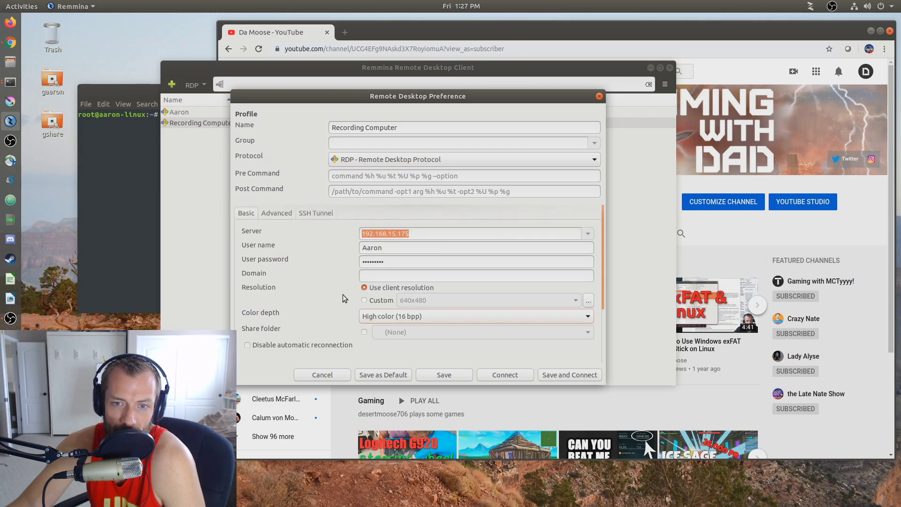
pyautogui.click(276, 214)
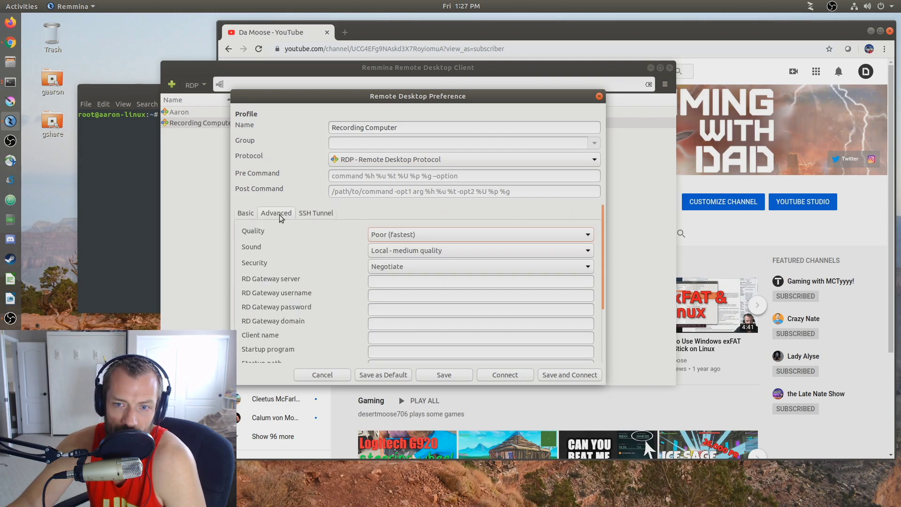
# Step: Check the Sound options, keep Quality at Poor (fastest), and cancel without saving
pyautogui.click(402, 252)
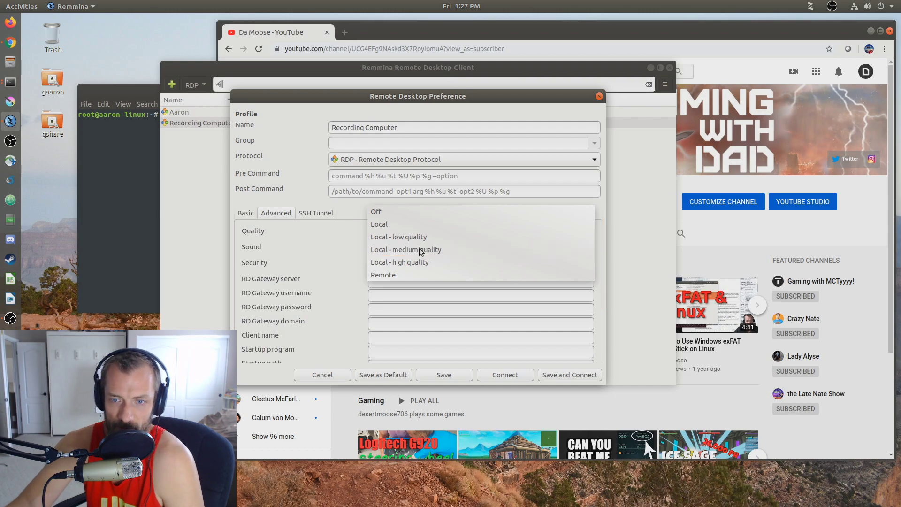
pyautogui.click(279, 218)
pyautogui.click(395, 235)
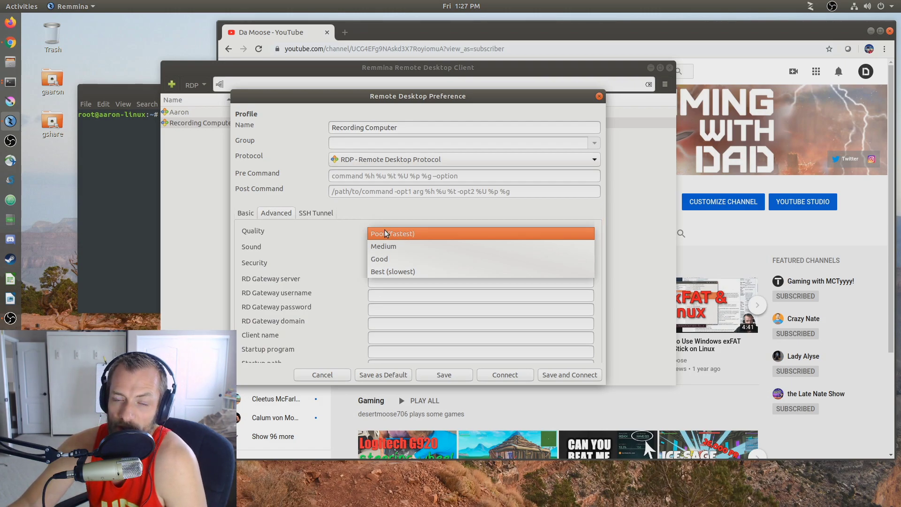
pyautogui.click(385, 231)
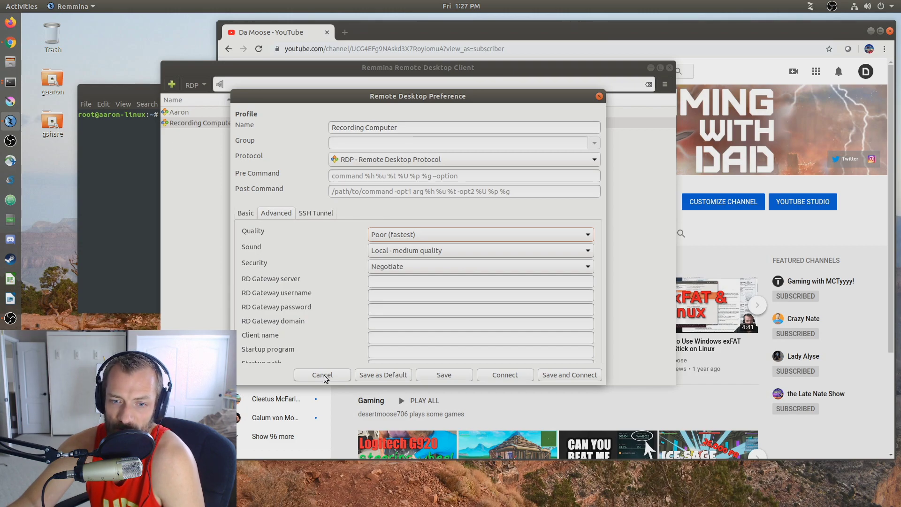
pyautogui.click(323, 376)
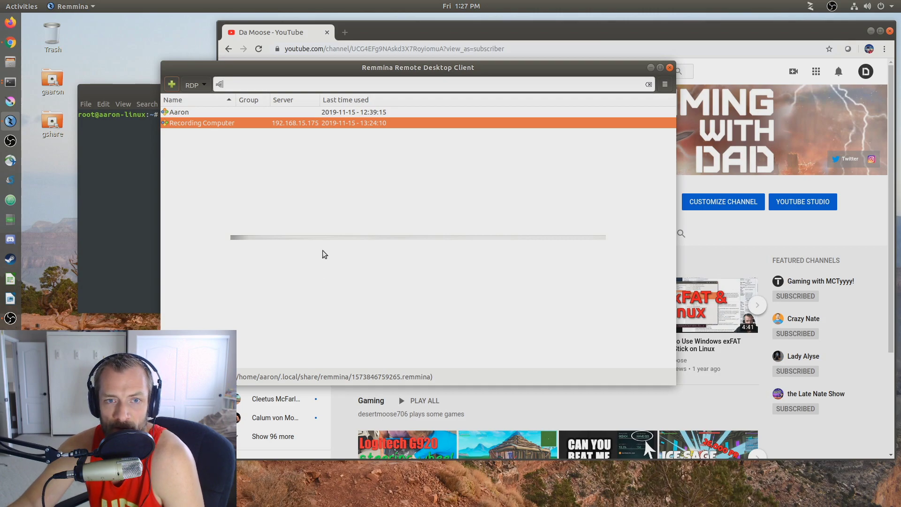
# Step: Nudge the Remmina window right and start the RDP session to Recording Computer
pyautogui.moveTo(536, 70); pyautogui.dragTo(547, 72)
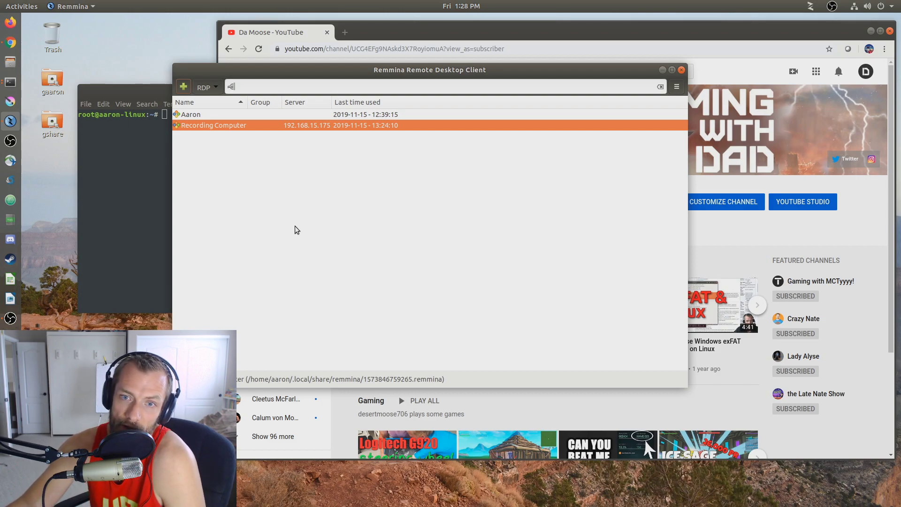
pyautogui.doubleClick(220, 125)
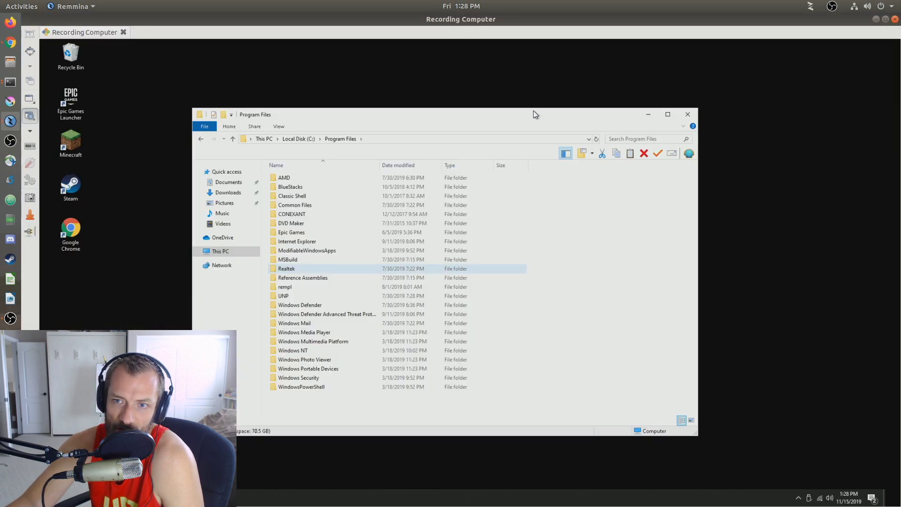
# Step: Reposition the remote Program Files window on the remote desktop
pyautogui.moveTo(534, 111); pyautogui.dragTo(501, 100)
pyautogui.moveTo(498, 162); pyautogui.dragTo(509, 152)
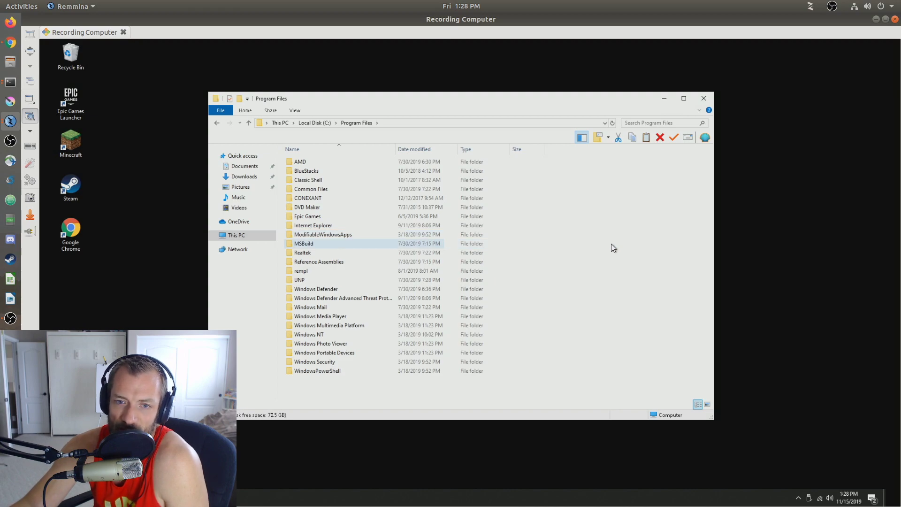
pyautogui.moveTo(380, 104); pyautogui.dragTo(446, 114)
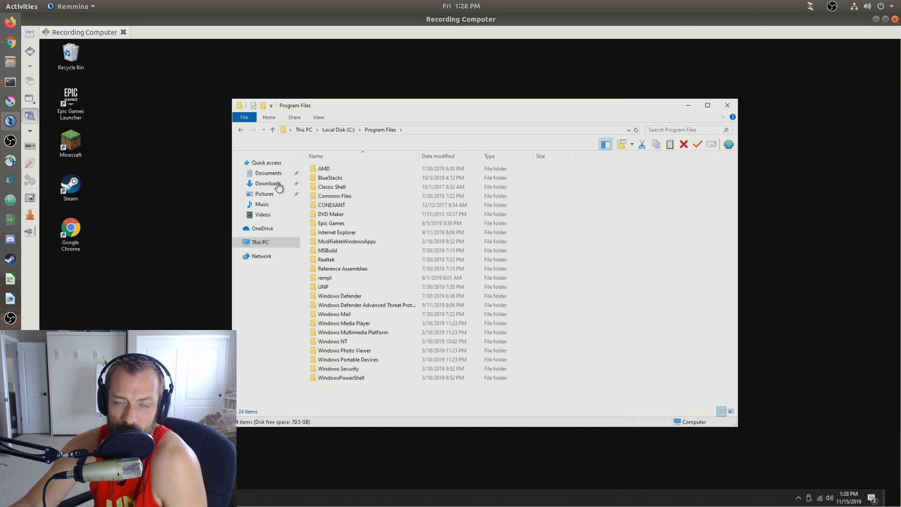
pyautogui.moveTo(384, 108); pyautogui.dragTo(405, 100)
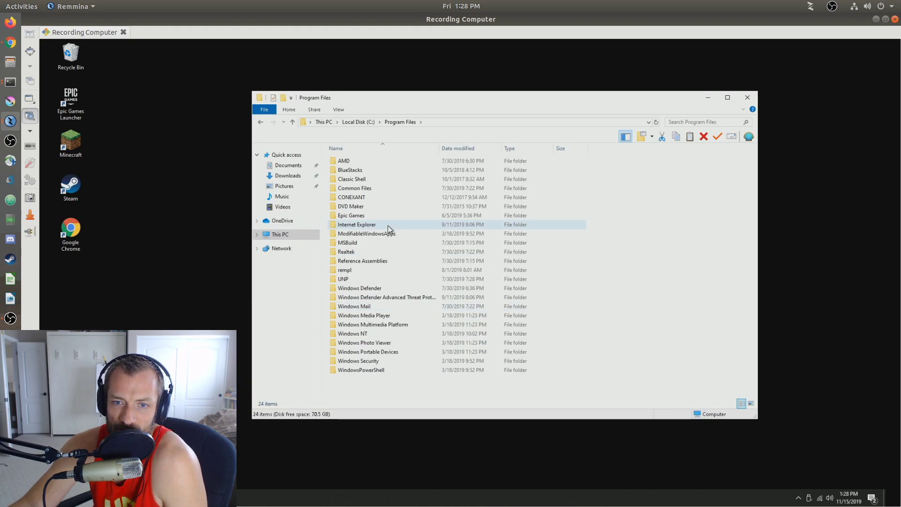
# Step: Browse Epic Games, go to Local Disk (C:), and show the session fullscreen
pyautogui.doubleClick(357, 215)
pyautogui.click(399, 123)
pyautogui.click(362, 123)
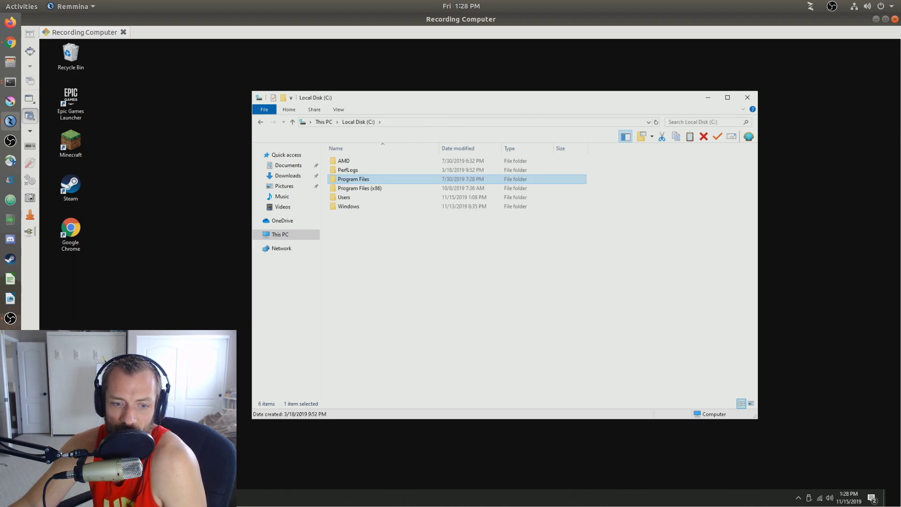
pyautogui.click(30, 51)
pyautogui.click(658, 305)
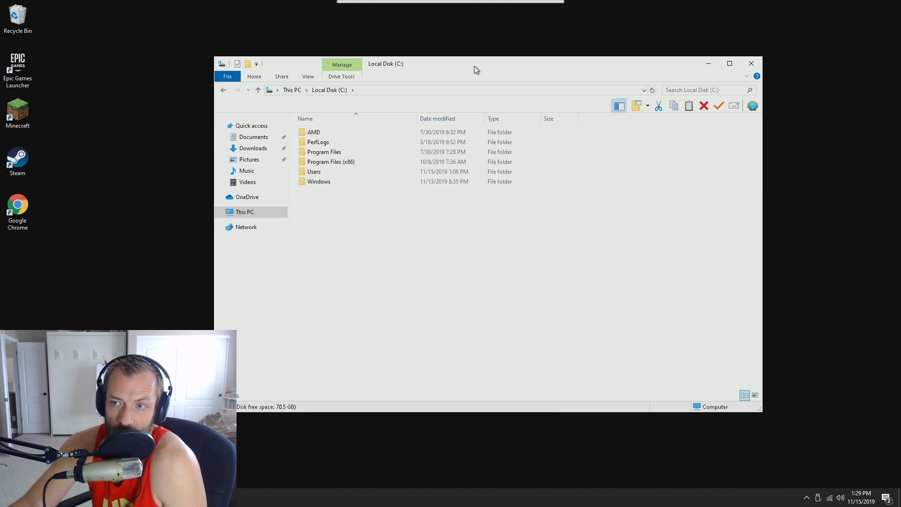
# Step: Move the remote Explorer window right and bring the Chrome YouTube video forward
pyautogui.moveTo(474, 66); pyautogui.dragTo(525, 64)
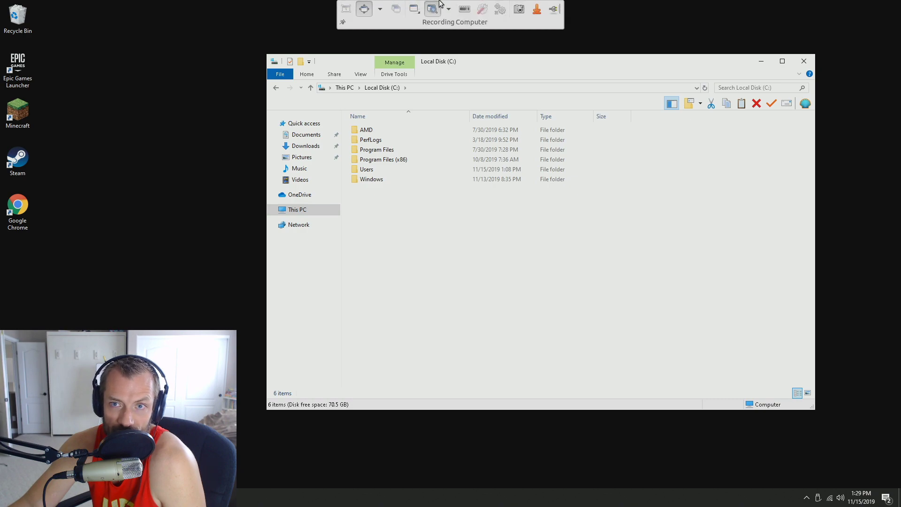
pyautogui.moveTo(446, 11)
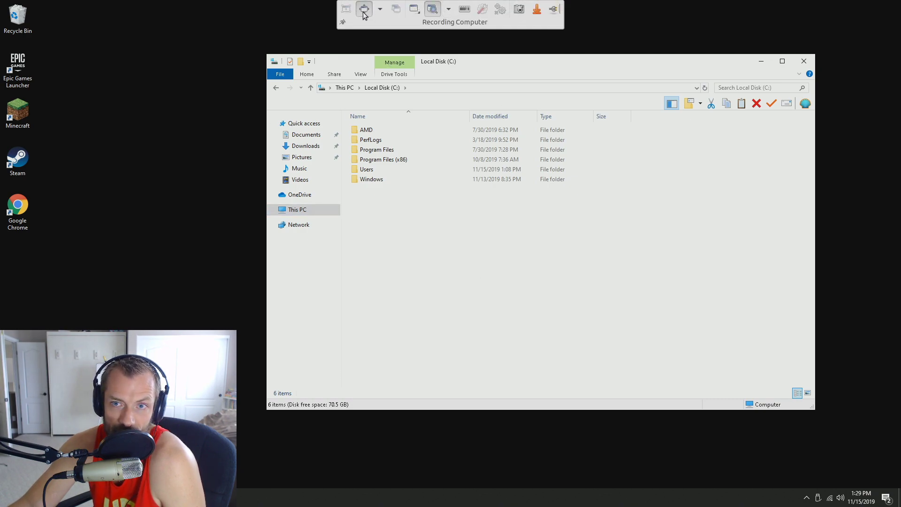
pyautogui.click(268, 498)
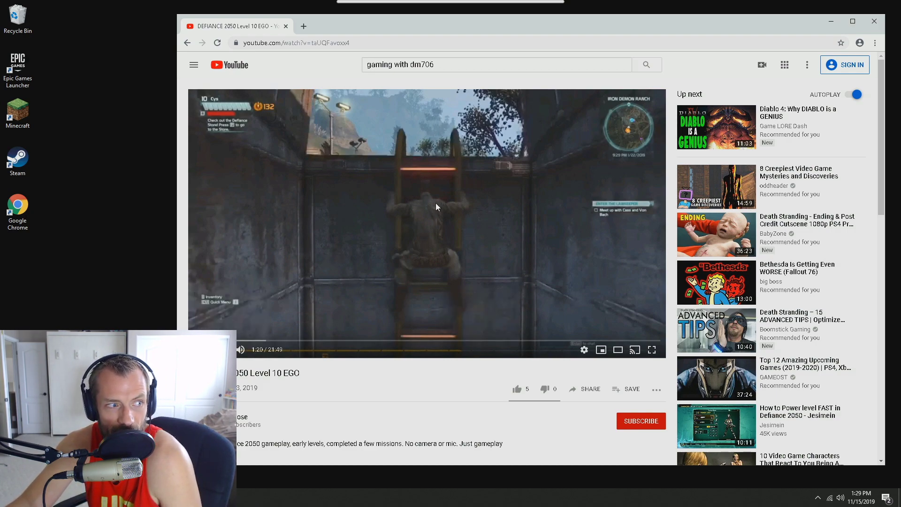
# Step: Shift the Chrome video window left, then minimize it to reveal Local Disk (C:)
pyautogui.moveTo(369, 15); pyautogui.dragTo(588, 29)
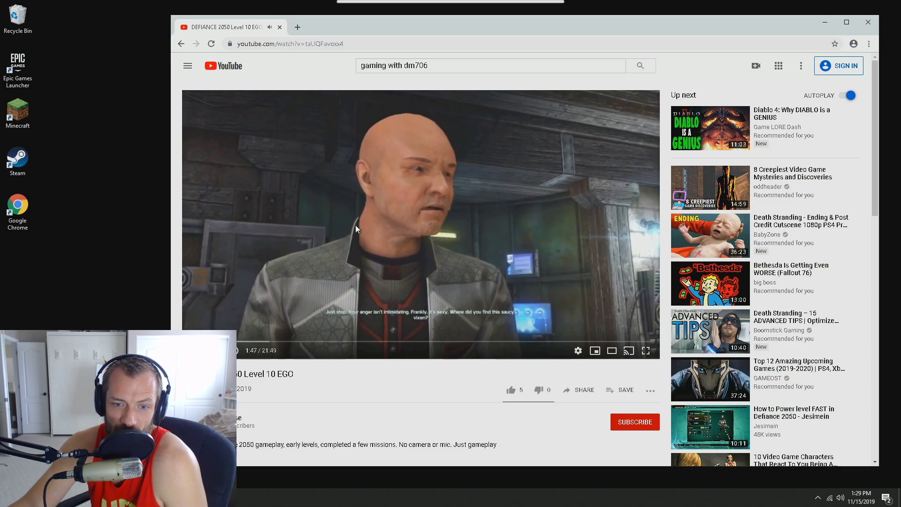
pyautogui.moveTo(787, 119)
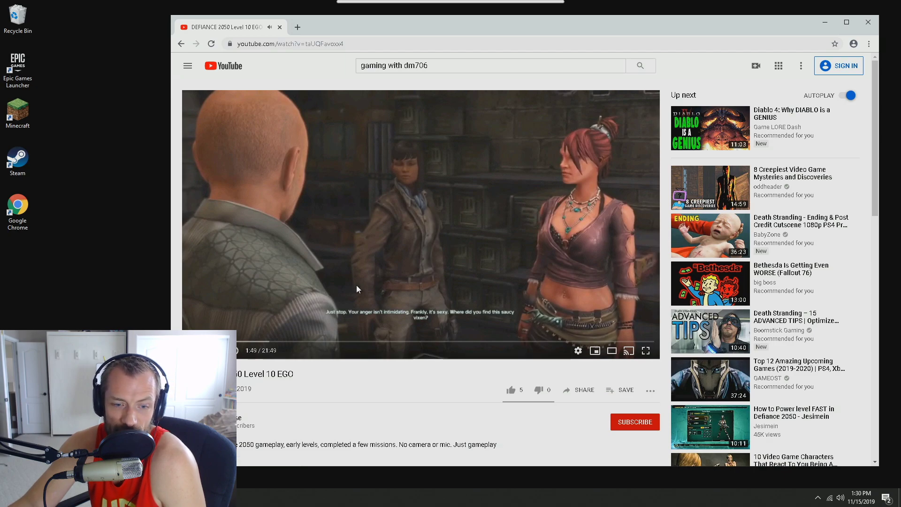
pyautogui.click(825, 22)
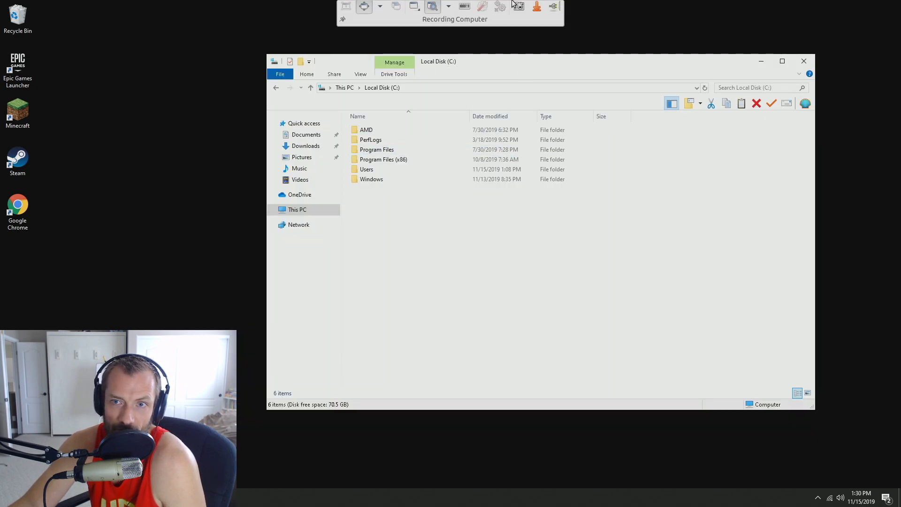
# Step: Leave fullscreen, then unmaximize, enlarge and move the session window toward the lower right
pyautogui.click(365, 9)
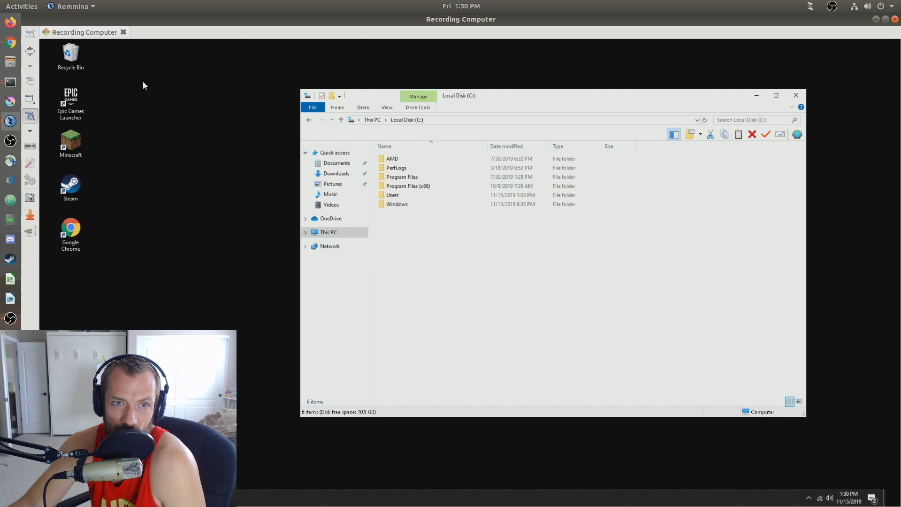
pyautogui.click(29, 52)
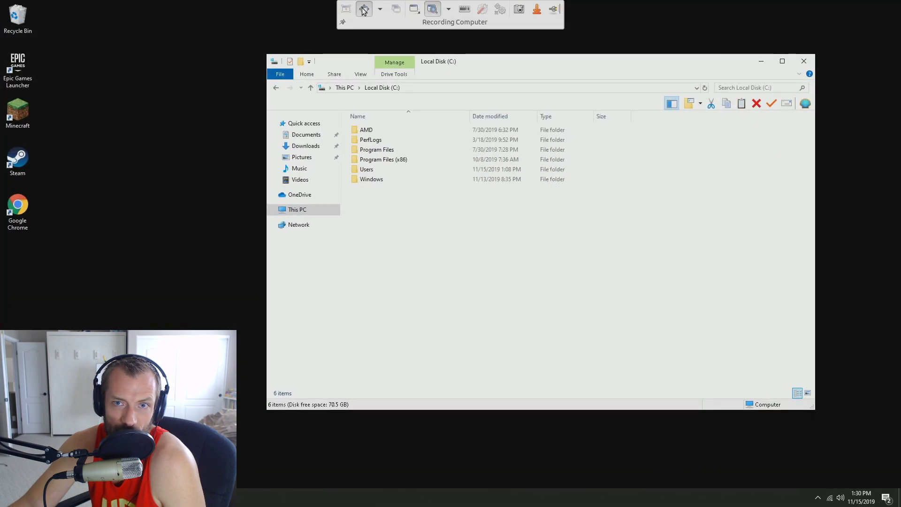
pyautogui.click(365, 9)
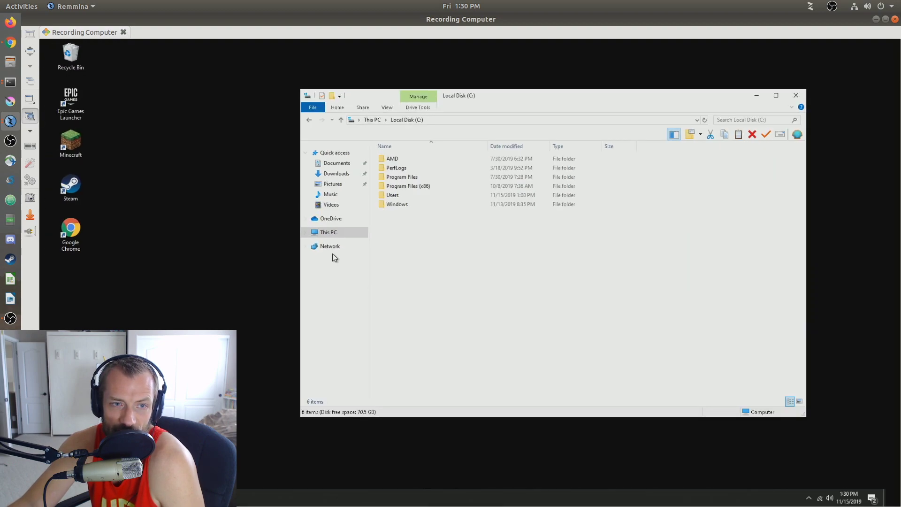
pyautogui.moveTo(171, 21); pyautogui.dragTo(95, 28)
pyautogui.moveTo(341, 256); pyautogui.dragTo(643, 370)
pyautogui.moveTo(307, 28); pyautogui.dragTo(544, 154)
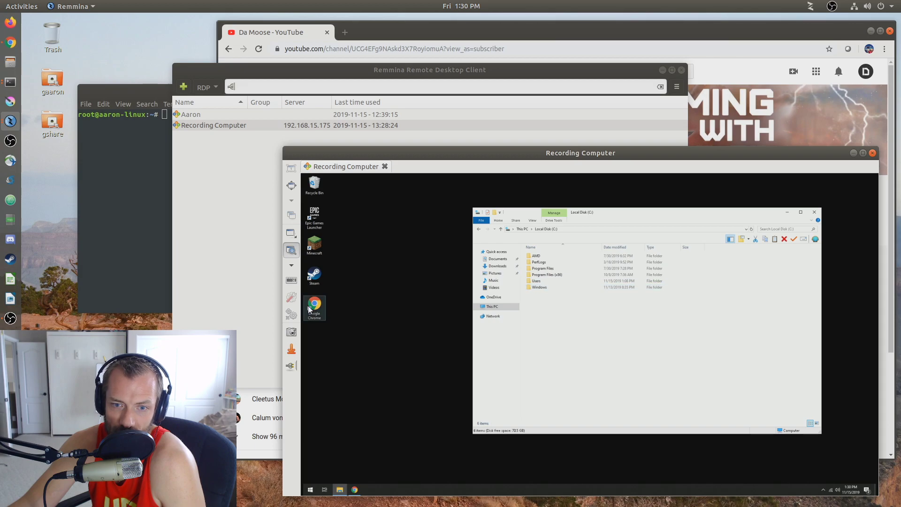
# Step: Shuffle the remote Explorer window, close the session, and move the connection list down-left
pyautogui.moveTo(595, 213); pyautogui.dragTo(553, 220)
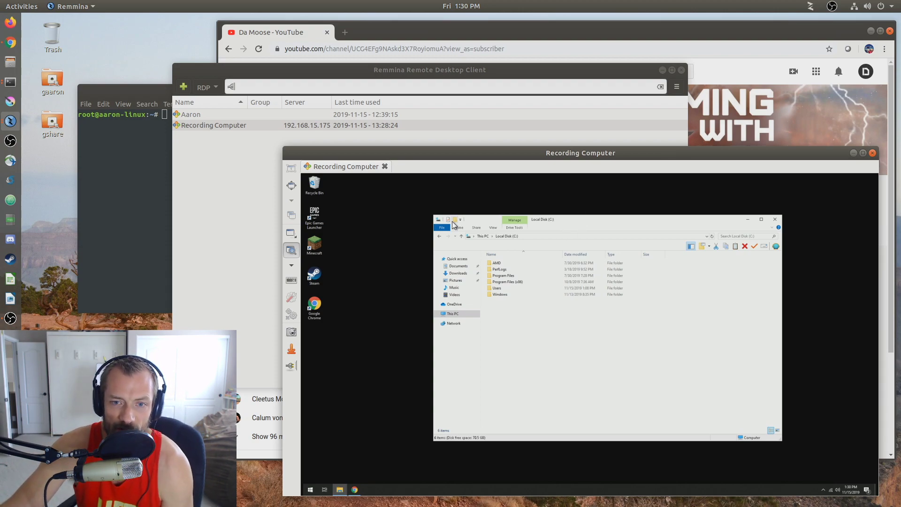
pyautogui.moveTo(588, 222); pyautogui.dragTo(676, 252)
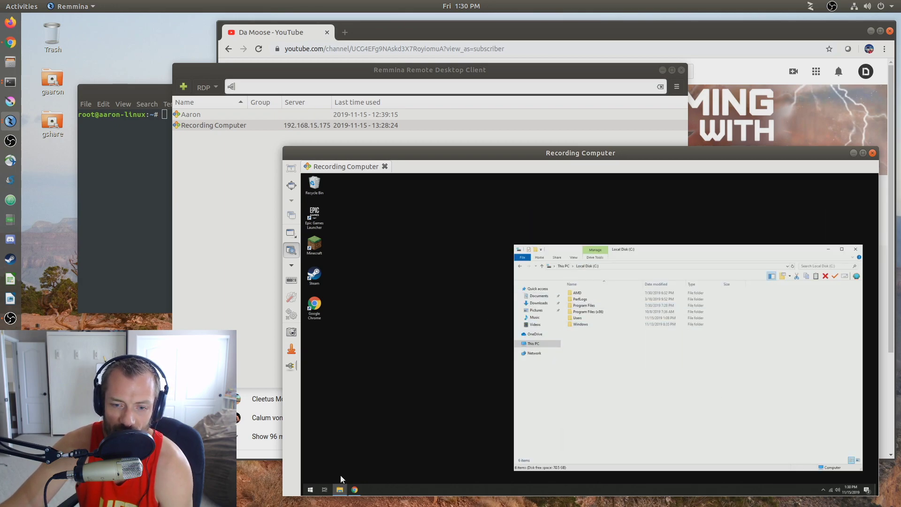
pyautogui.moveTo(690, 249); pyautogui.dragTo(584, 231)
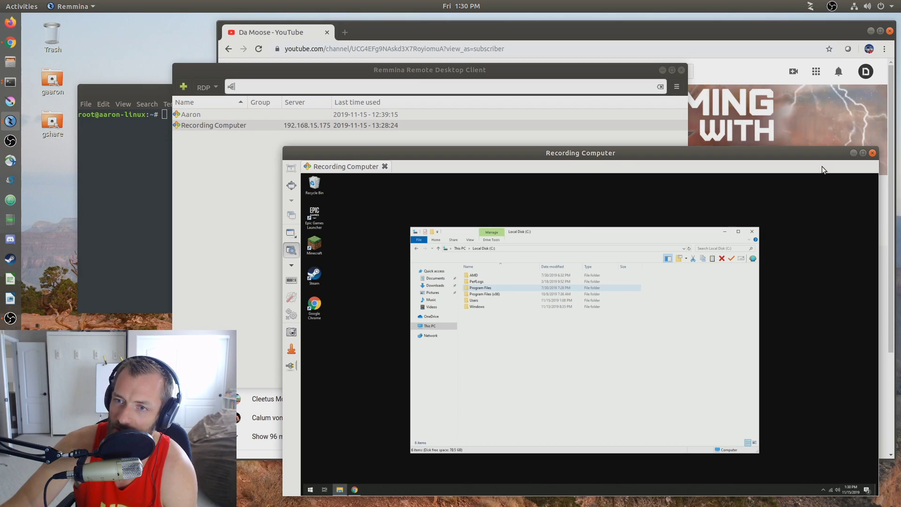
pyautogui.click(873, 153)
pyautogui.moveTo(291, 79); pyautogui.dragTo(269, 141)
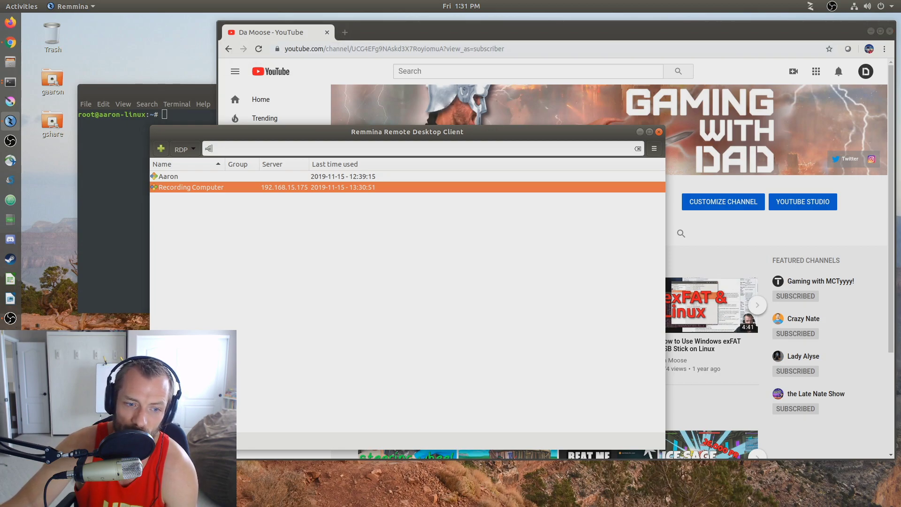
# Step: Search Activities for "remmina" and open the Ubuntu Software result
pyautogui.click(11, 493)
pyautogui.write('remin')
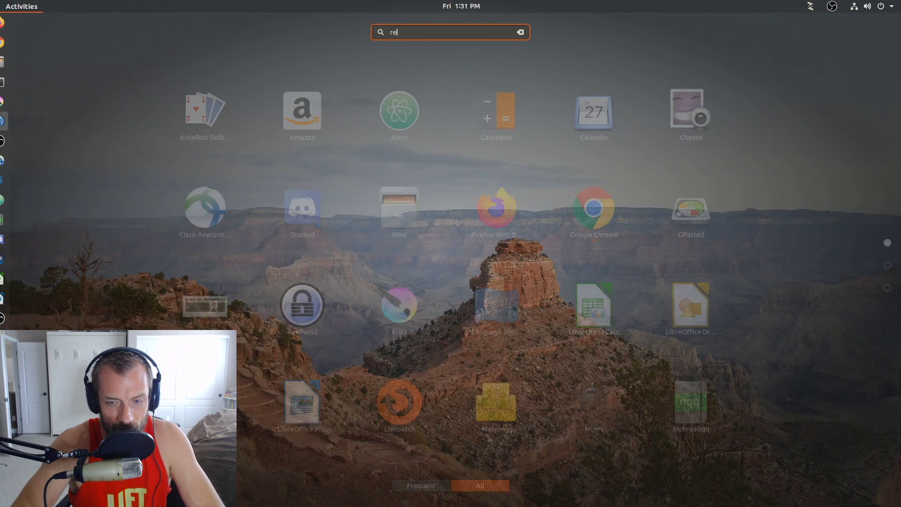
pyautogui.press('BackSpace')
pyautogui.write('mm')
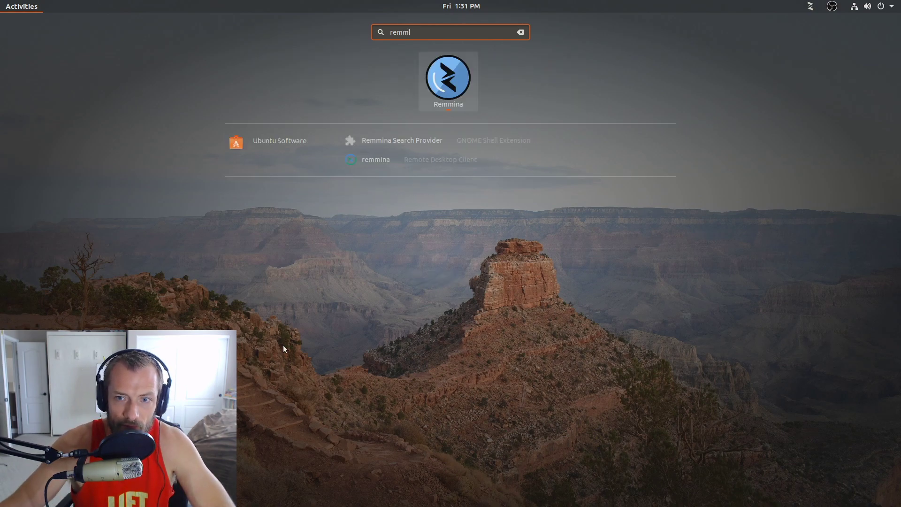
pyautogui.click(256, 140)
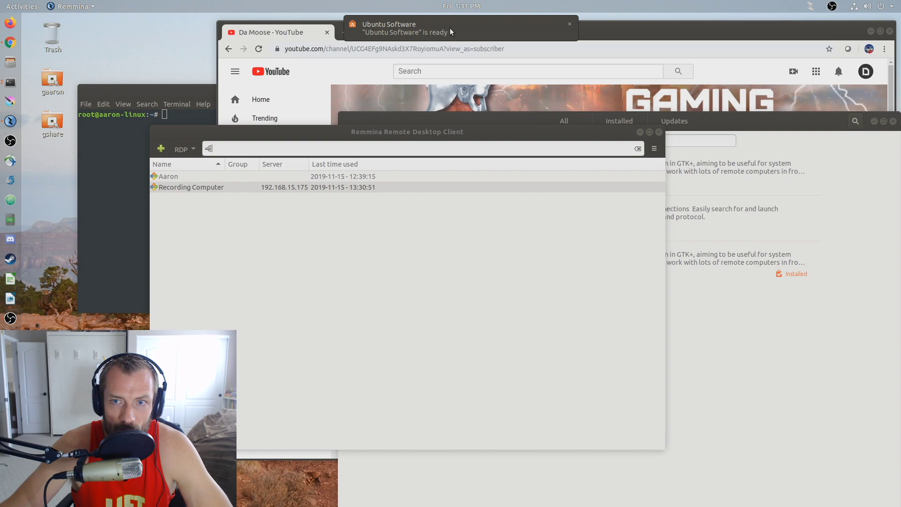
# Step: Bring Ubuntu Software forward and open the installed Remmina details page
pyautogui.click(450, 27)
pyautogui.moveTo(476, 119); pyautogui.dragTo(367, 98)
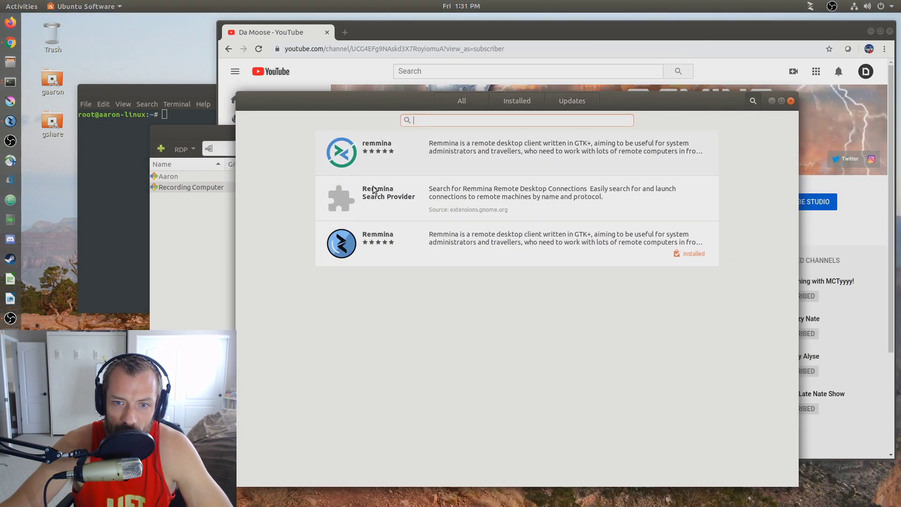
pyautogui.click(335, 247)
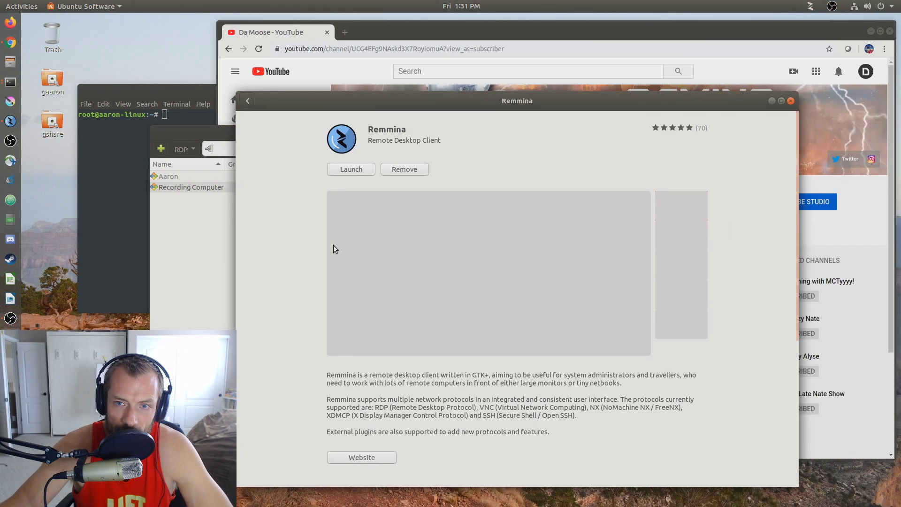